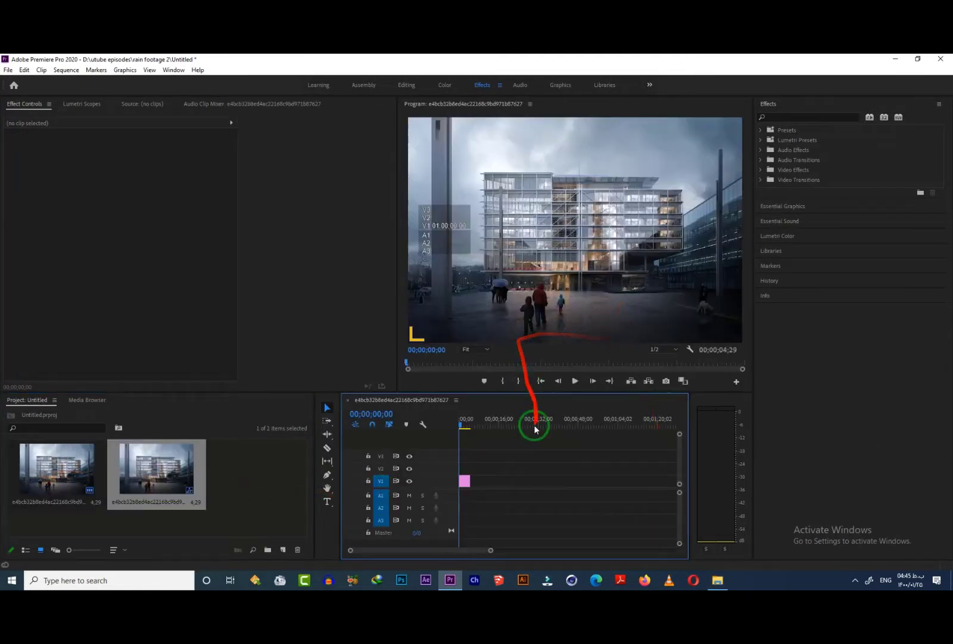
Add the rain_splash video from the New folder (2) folder to track V2 above the building image and preview it.
{"action": "left_click", "coordinate": [717, 579]}
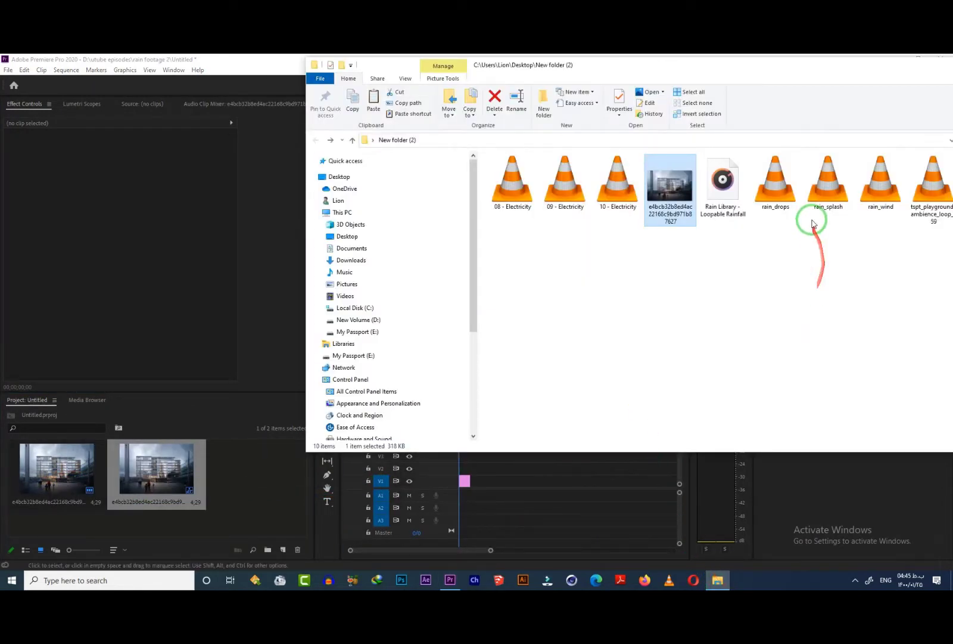
{"action": "left_click_drag", "start_coordinate": [827, 178], "coordinate": [496, 482]}
{"action": "left_click", "coordinate": [470, 427]}
{"action": "left_click_drag", "start_coordinate": [470, 430], "coordinate": [473, 425]}
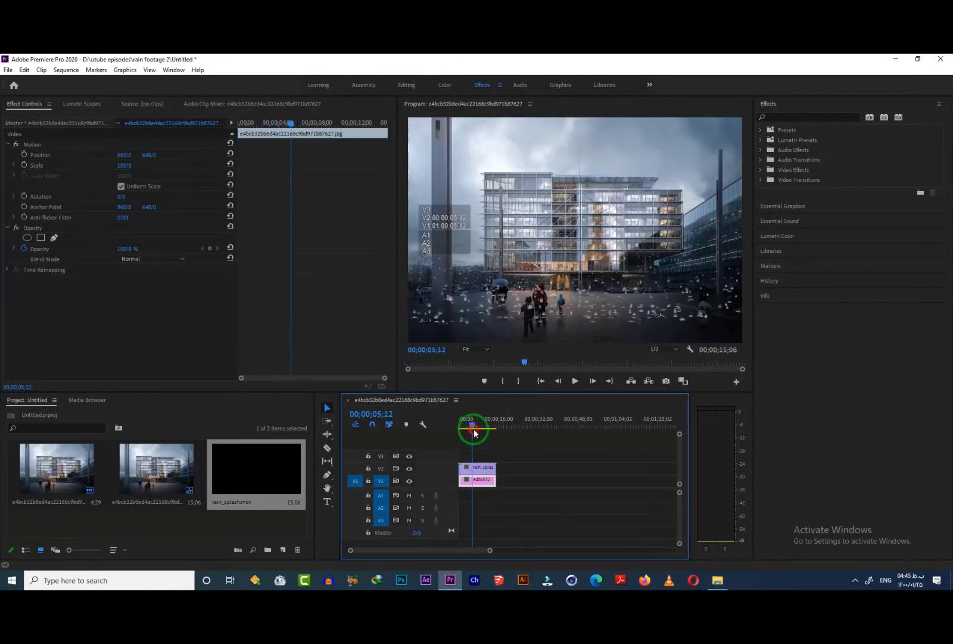
Move the rain_splash overlay down onto the plaza to about position 945.7, 902.1 and set its blend mode to Hard Light.
{"action": "left_click", "coordinate": [552, 321]}
{"action": "left_click_drag", "start_coordinate": [558, 304], "coordinate": [553, 349]}
{"action": "left_click_drag", "start_coordinate": [470, 424], "coordinate": [480, 434]}
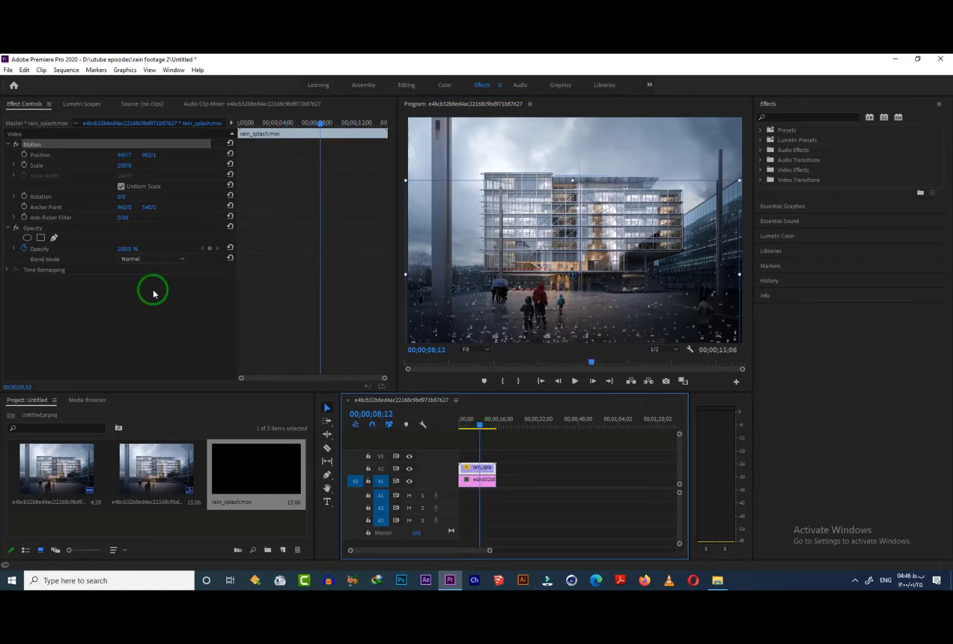
{"action": "left_click", "coordinate": [142, 259]}
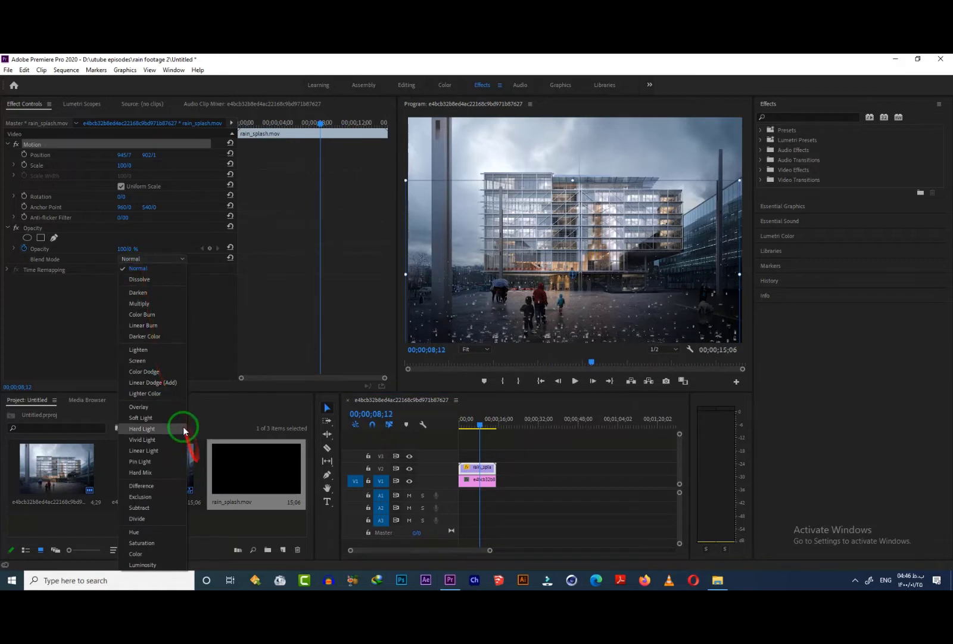
{"action": "left_click", "coordinate": [151, 429]}
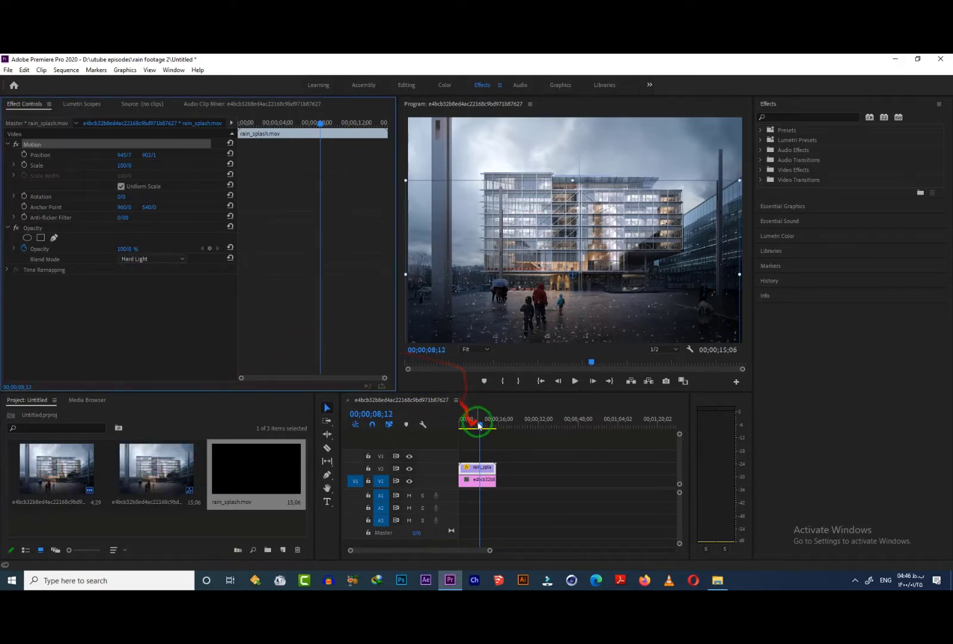
{"action": "left_click_drag", "start_coordinate": [481, 427], "coordinate": [466, 425]}
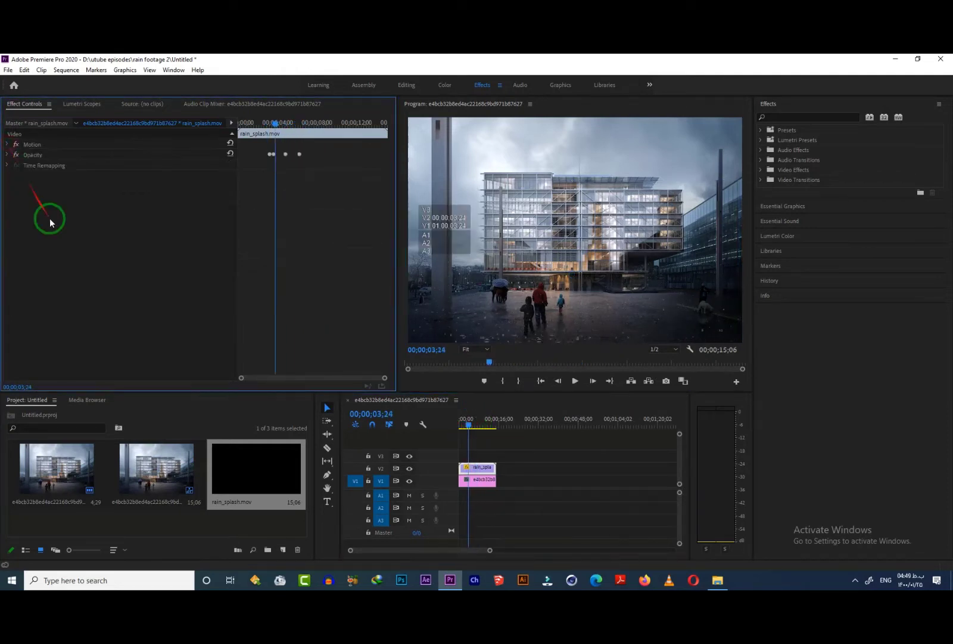
Find the Crop effect and apply it to the rain_splash clip on V2.
{"action": "left_click", "coordinate": [794, 116]}
{"action": "type", "text": "crp"}
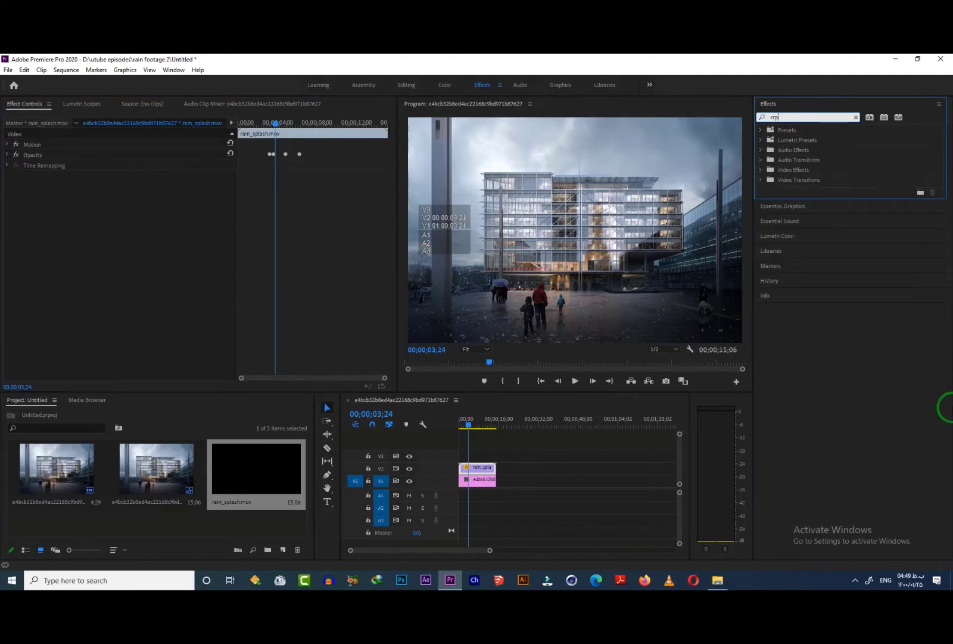
{"action": "key", "text": "BackSpace"}
{"action": "type", "text": "op"}
{"action": "left_click_drag", "start_coordinate": [793, 189], "coordinate": [477, 468]}
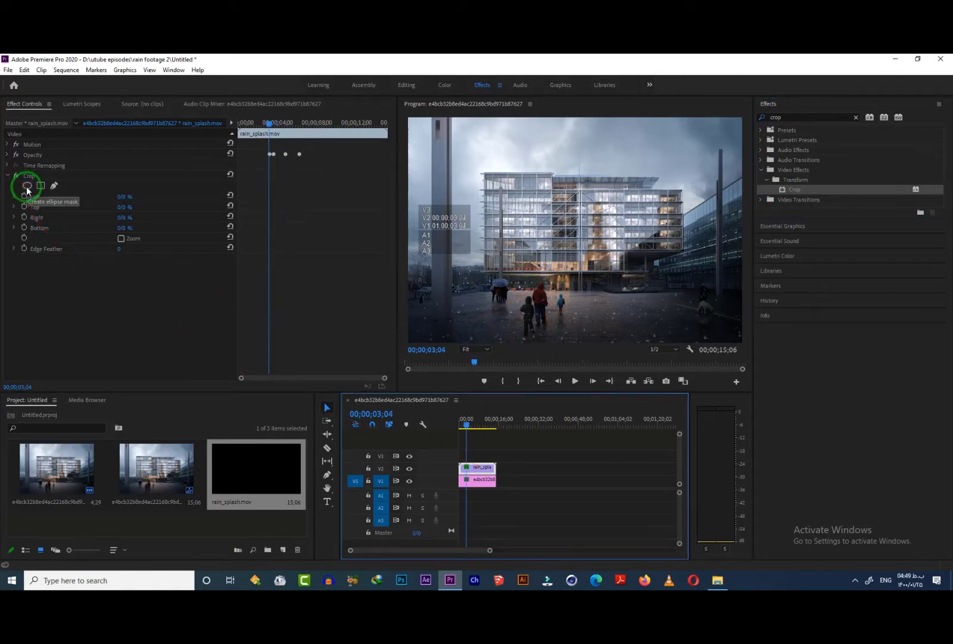
Add an ellipse mask to the Crop effect and fit it around the foreground child beside the red-coated person.
{"action": "left_click", "coordinate": [28, 190]}
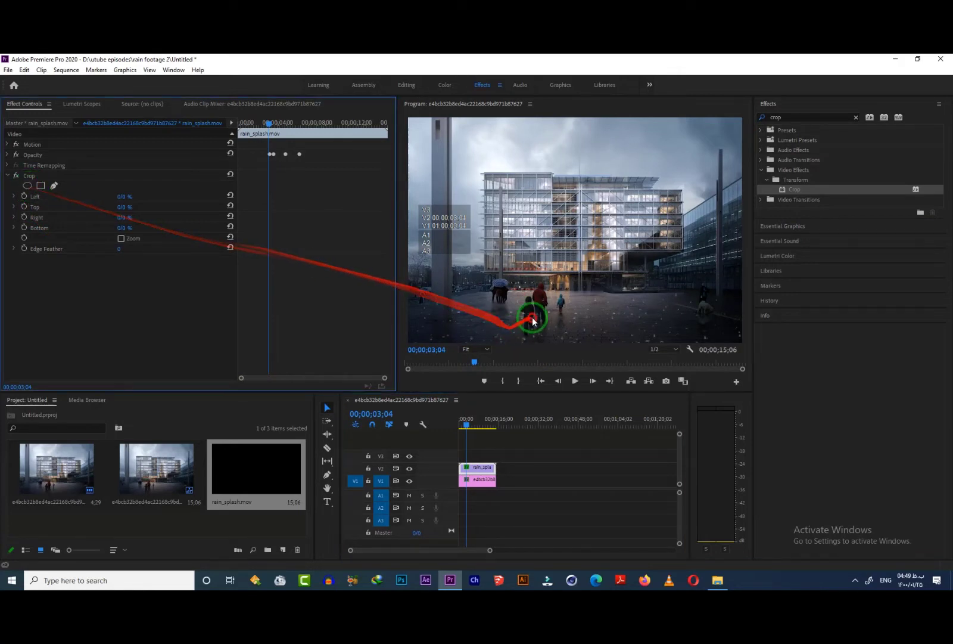
{"action": "left_click", "coordinate": [27, 185]}
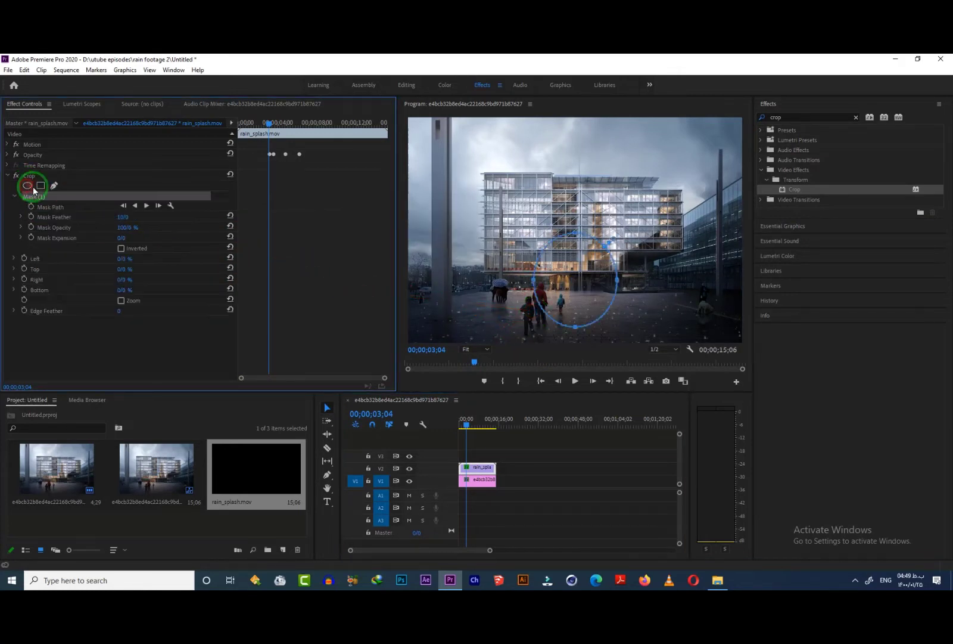
{"action": "left_click_drag", "start_coordinate": [588, 286], "coordinate": [548, 302]}
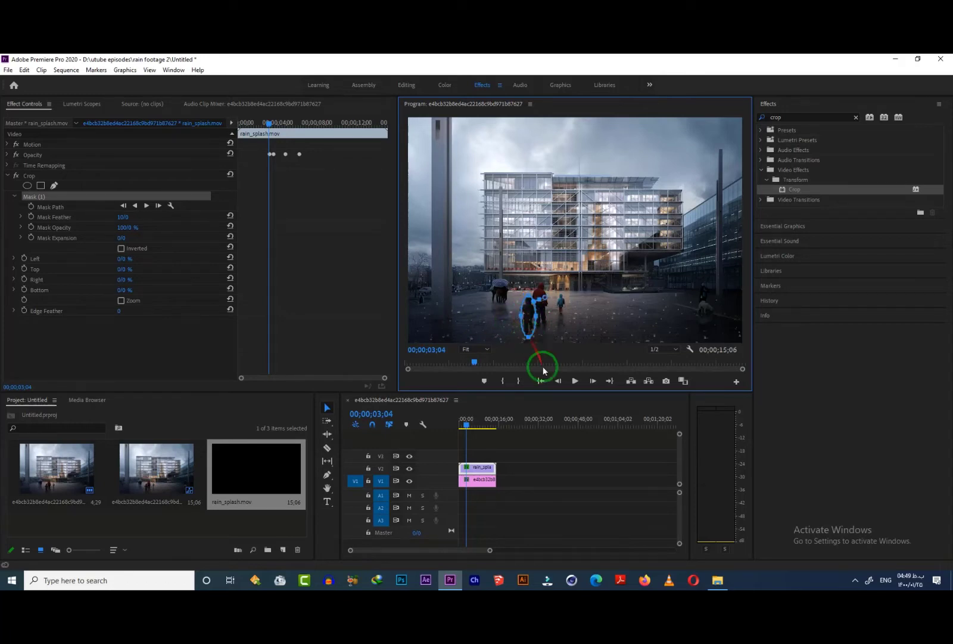
Add a second ellipse Crop mask, fit it around the figure at the plaza's far right, and collapse both masks' settings.
{"action": "left_click", "coordinate": [27, 186]}
{"action": "left_click_drag", "start_coordinate": [560, 254], "coordinate": [700, 318]}
{"action": "left_click_drag", "start_coordinate": [647, 278], "coordinate": [684, 298]}
{"action": "left_click_drag", "start_coordinate": [758, 278], "coordinate": [724, 292]}
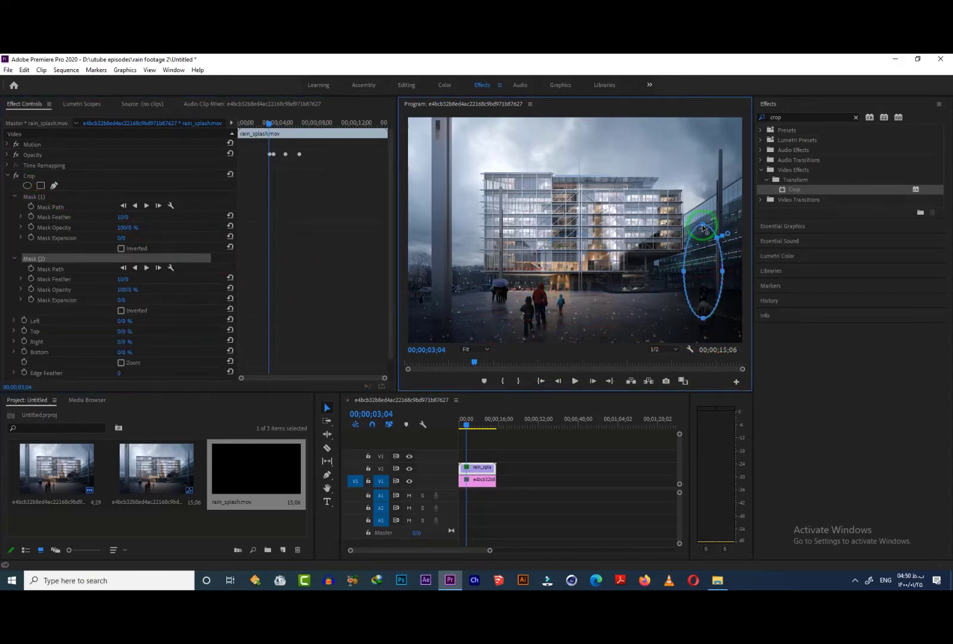
{"action": "left_click_drag", "start_coordinate": [701, 223], "coordinate": [699, 282]}
{"action": "left_click_drag", "start_coordinate": [724, 295], "coordinate": [714, 302]}
{"action": "left_click", "coordinate": [14, 197]}
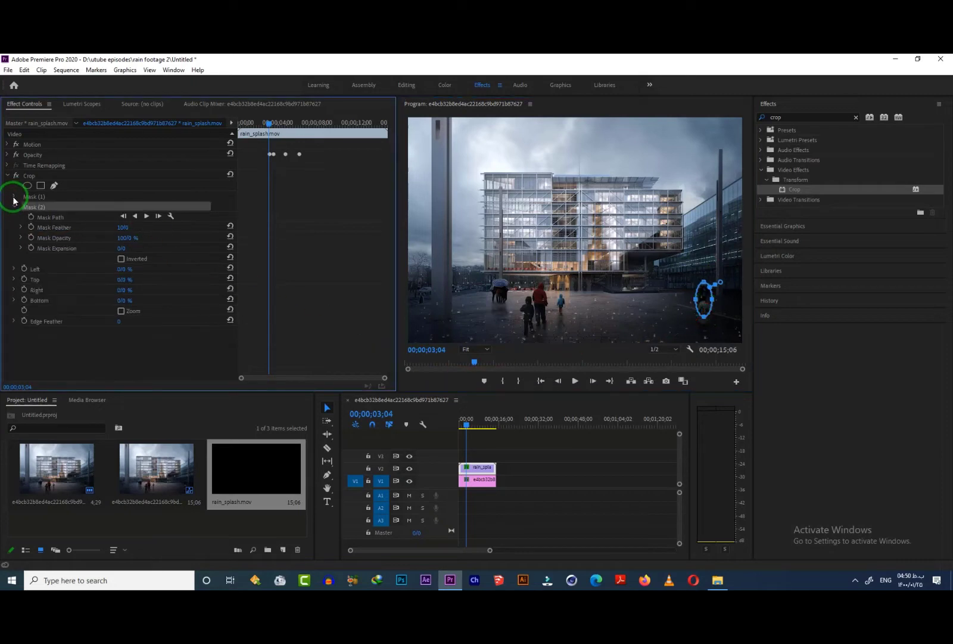
{"action": "left_click", "coordinate": [14, 206]}
Add a third ellipse Crop mask, narrow it around the red-coated person, and collapse its settings.
{"action": "left_click", "coordinate": [27, 186]}
{"action": "left_click_drag", "start_coordinate": [602, 248], "coordinate": [564, 280]}
{"action": "left_click_drag", "start_coordinate": [531, 280], "coordinate": [526, 281]}
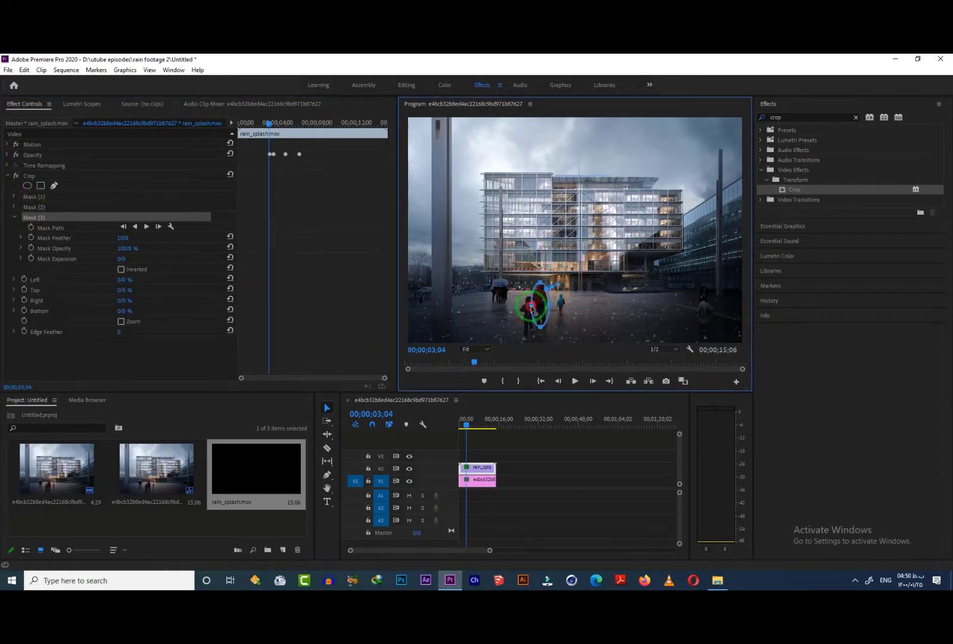
{"action": "left_click", "coordinate": [14, 217]}
Add a fourth ellipse Crop mask and fit it closely around the small child right of the red-coated person.
{"action": "left_click", "coordinate": [27, 186]}
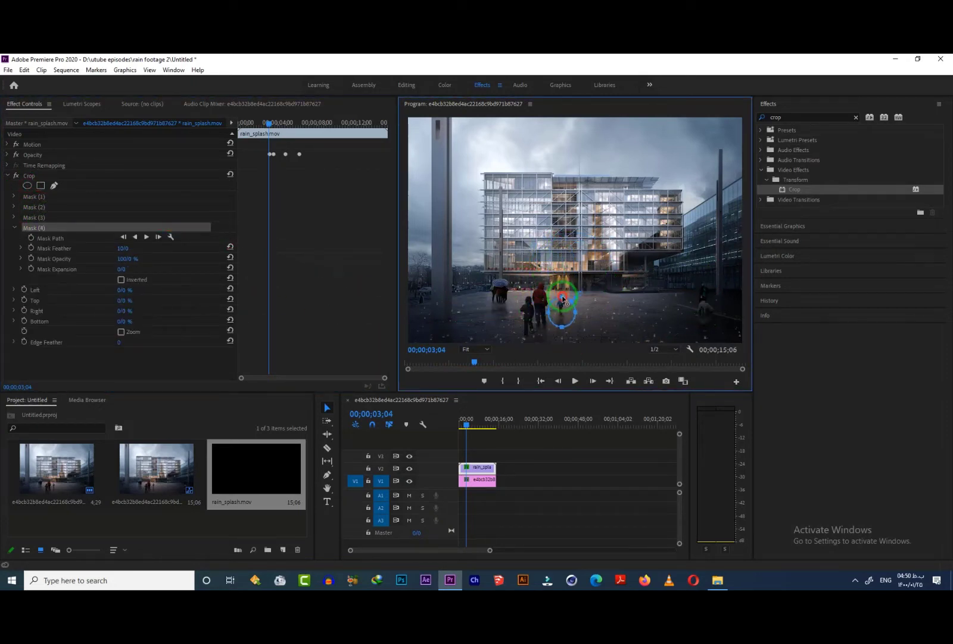
{"action": "left_click", "coordinate": [475, 349]}
{"action": "left_click", "coordinate": [477, 387]}
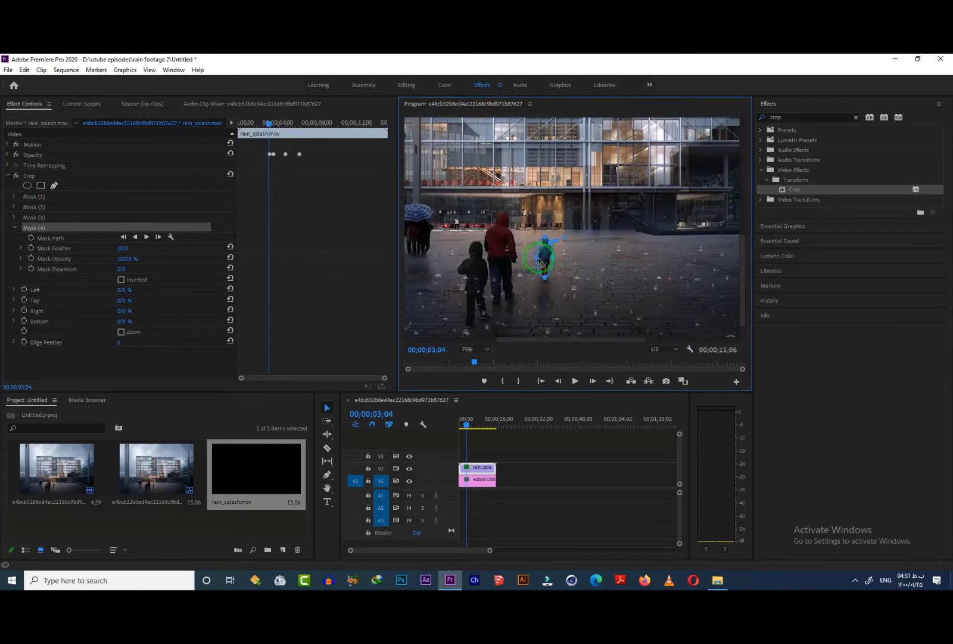
{"action": "left_click_drag", "start_coordinate": [556, 339], "coordinate": [517, 345]}
{"action": "left_click", "coordinate": [14, 227]}
Add a fifth ellipse Crop mask and shape it around the people under the umbrella.
{"action": "left_click", "coordinate": [27, 186]}
{"action": "left_click_drag", "start_coordinate": [608, 208], "coordinate": [451, 237]}
{"action": "left_click_drag", "start_coordinate": [588, 221], "coordinate": [525, 227]}
{"action": "left_click_drag", "start_coordinate": [419, 221], "coordinate": [483, 221]}
{"action": "left_click_drag", "start_coordinate": [504, 321], "coordinate": [504, 260]}
{"action": "left_click_drag", "start_coordinate": [503, 121], "coordinate": [506, 199]}
{"action": "left_click_drag", "start_coordinate": [520, 340], "coordinate": [468, 347]}
Add a rectangular Crop mask over the tall column at the left of the image and collapse the open mask settings.
{"action": "left_click", "coordinate": [475, 349]}
{"action": "left_click", "coordinate": [475, 358]}
{"action": "left_click", "coordinate": [41, 186]}
{"action": "left_click_drag", "start_coordinate": [505, 274], "coordinate": [451, 116]}
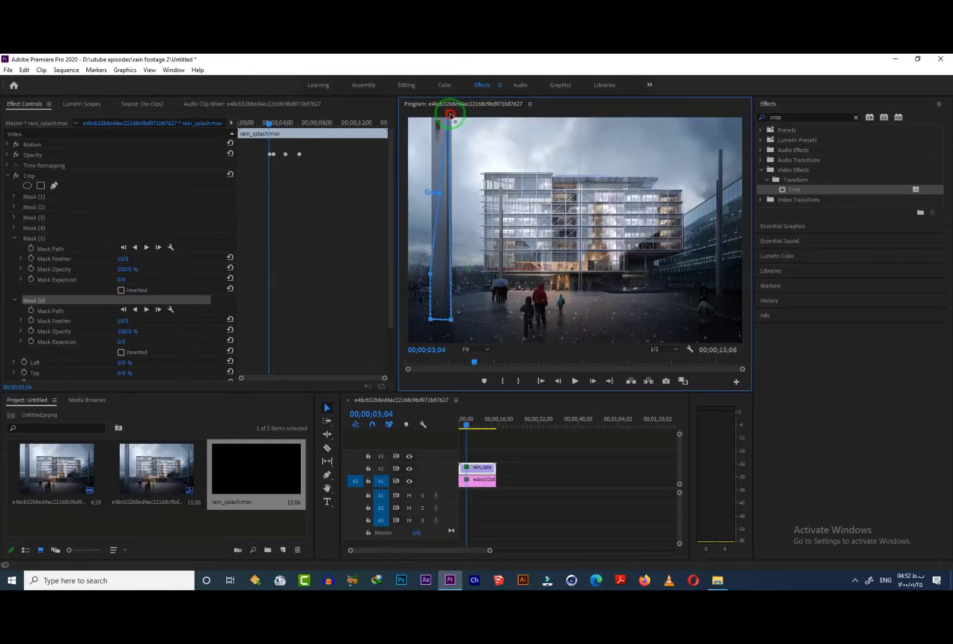
{"action": "left_click", "coordinate": [15, 300]}
{"action": "left_click", "coordinate": [15, 238]}
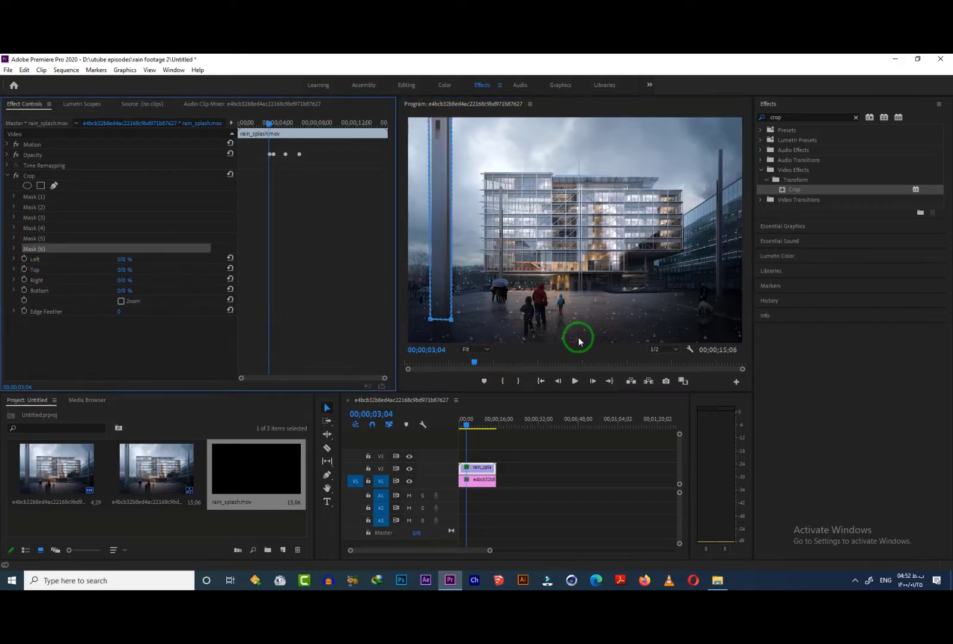
Draw a freeform Crop mask enclosing everything above the plaza's ground line, set Left crop to 100%, and preview the splashes.
{"action": "left_click", "coordinate": [584, 291]}
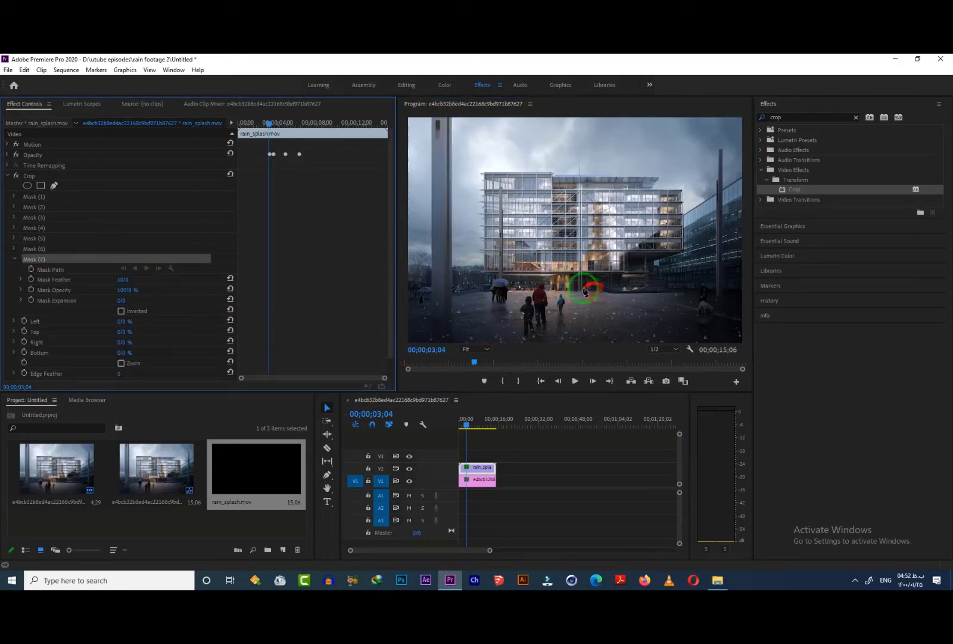
{"action": "left_click", "coordinate": [410, 306]}
{"action": "left_click", "coordinate": [483, 290]}
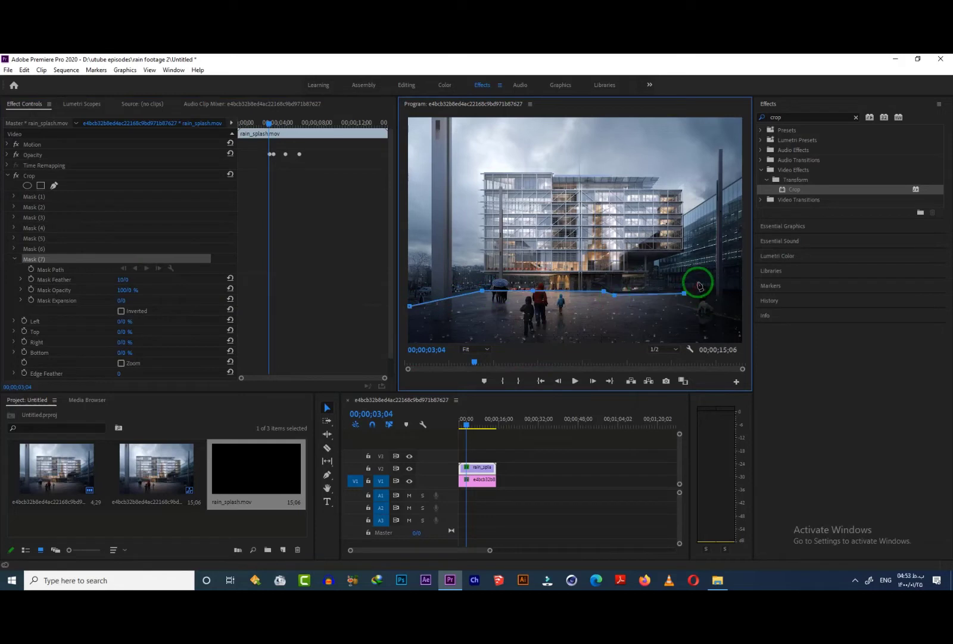
{"action": "left_click", "coordinate": [410, 122]}
{"action": "left_click", "coordinate": [14, 259]}
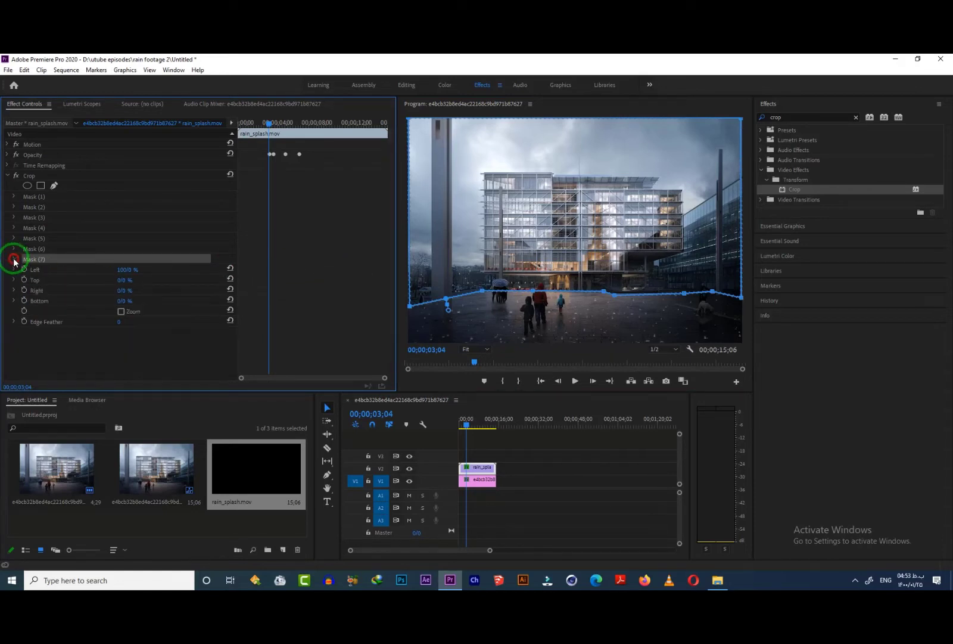
{"action": "left_click_drag", "start_coordinate": [469, 424], "coordinate": [485, 426]}
Import the rain_drops video from the folder and place it at the start of track V3.
{"action": "left_click", "coordinate": [717, 579]}
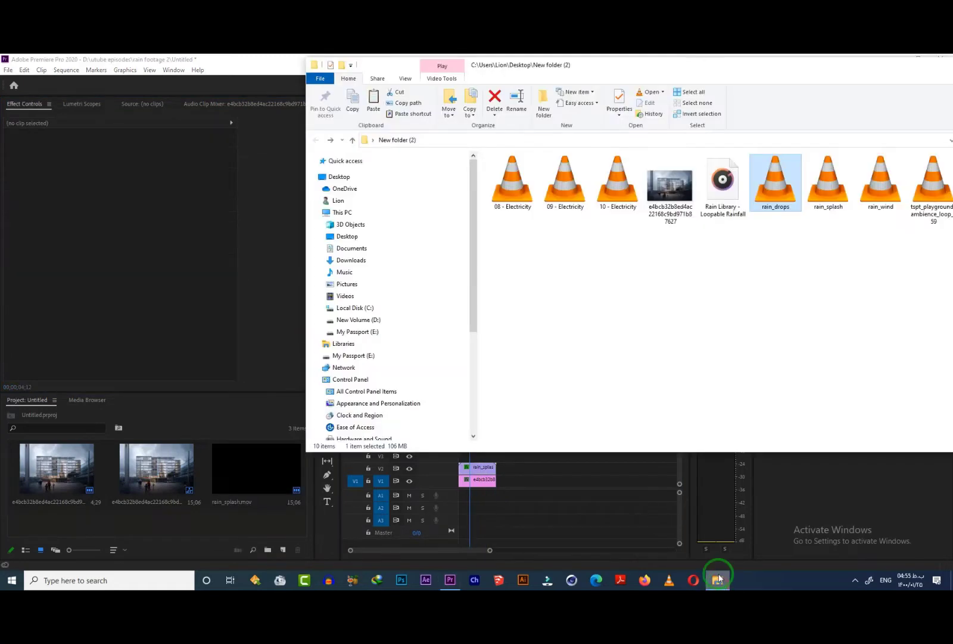
{"action": "left_click_drag", "start_coordinate": [775, 179], "coordinate": [274, 521]}
{"action": "left_click_drag", "start_coordinate": [275, 469], "coordinate": [463, 456]}
Adjust the rain_drops overlay to cover the whole frame, set its blend mode to Hard Light, and play the result.
{"action": "double_click", "coordinate": [583, 210]}
{"action": "left_click_drag", "start_coordinate": [573, 273], "coordinate": [569, 241]}
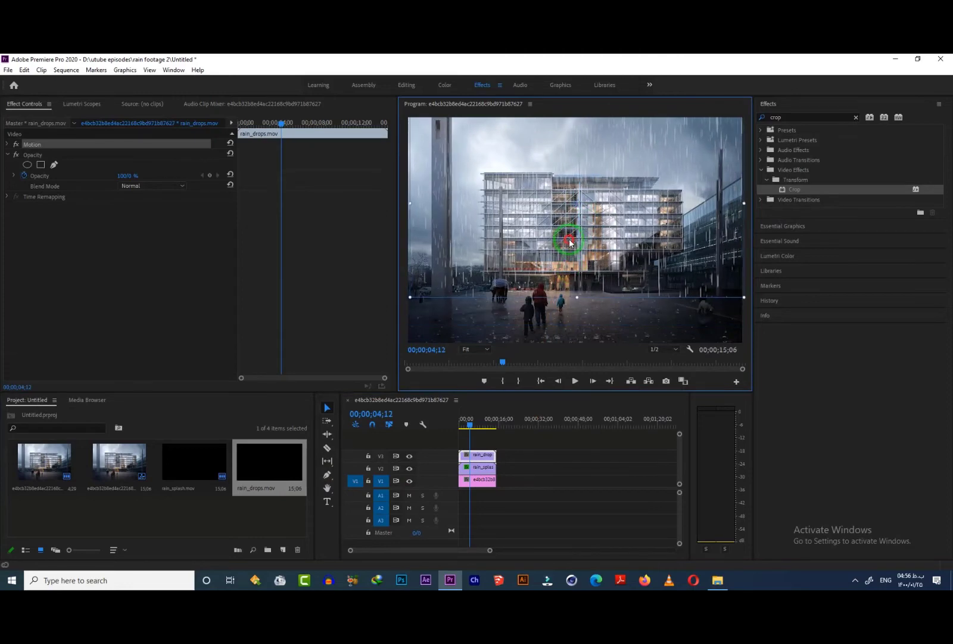
{"action": "mouse_move", "coordinate": [579, 302]}
{"action": "left_mouse_down"}
{"action": "mouse_move", "coordinate": [575, 326]}
{"action": "mouse_move", "coordinate": [560, 284]}
{"action": "mouse_move", "coordinate": [575, 341]}
{"action": "mouse_move", "coordinate": [568, 325]}
{"action": "left_mouse_up"}
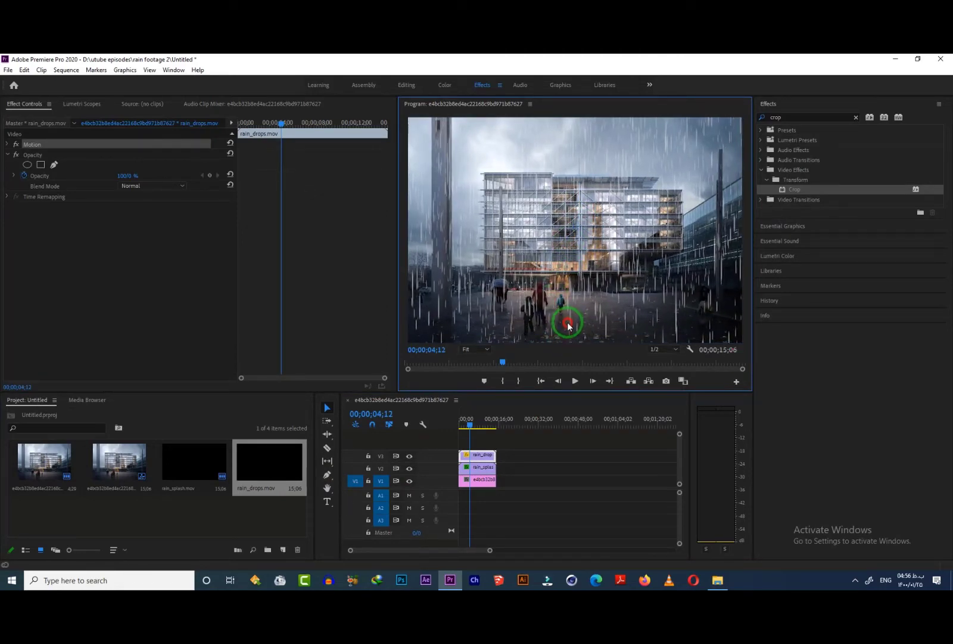
{"action": "left_click", "coordinate": [149, 185]}
{"action": "left_click", "coordinate": [149, 355]}
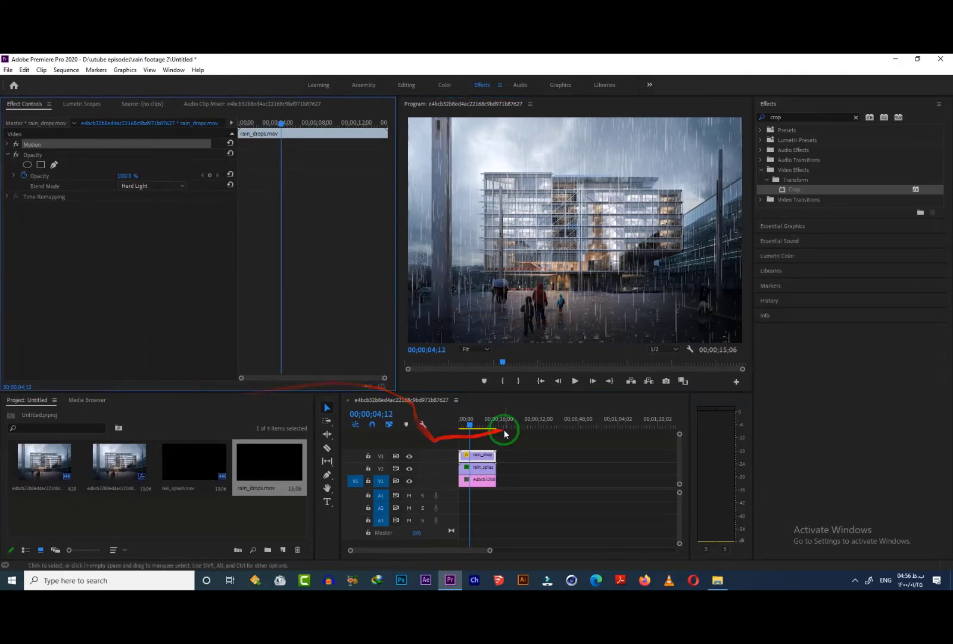
{"action": "left_click", "coordinate": [572, 381]}
Place the 10 - Electricity lightning clip from the folder on a new V4 track at 00;00;05;06.
{"action": "left_click", "coordinate": [718, 580]}
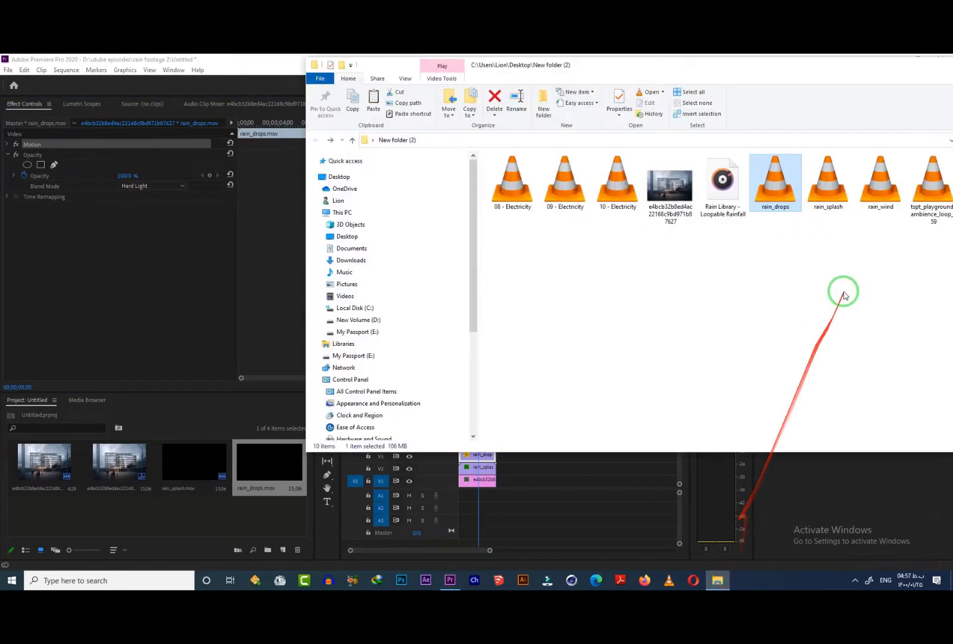
{"action": "left_click_drag", "start_coordinate": [628, 318], "coordinate": [513, 203]}
{"action": "left_click", "coordinate": [517, 197]}
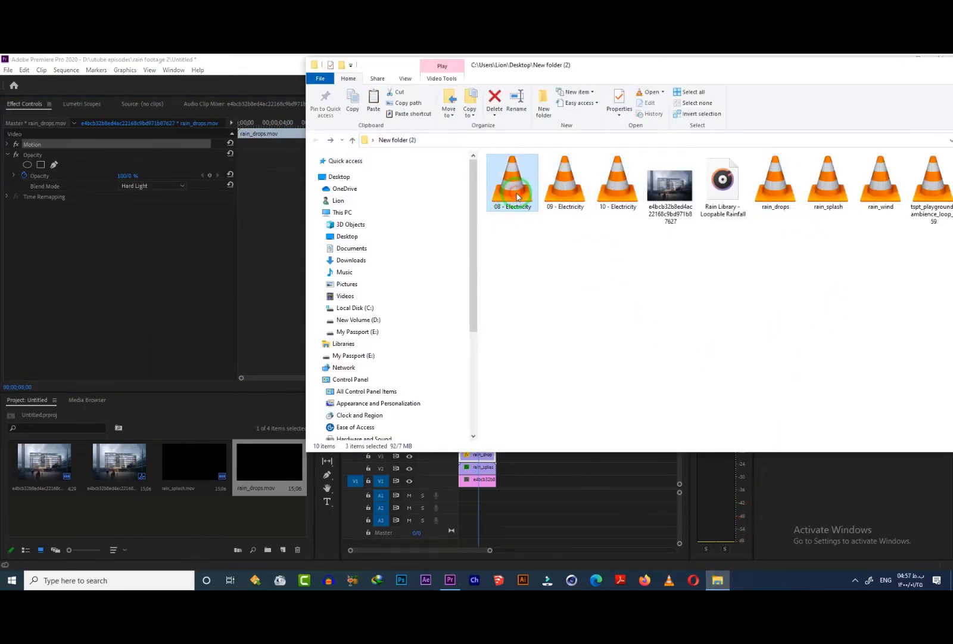
{"action": "left_click_drag", "start_coordinate": [618, 178], "coordinate": [477, 444]}
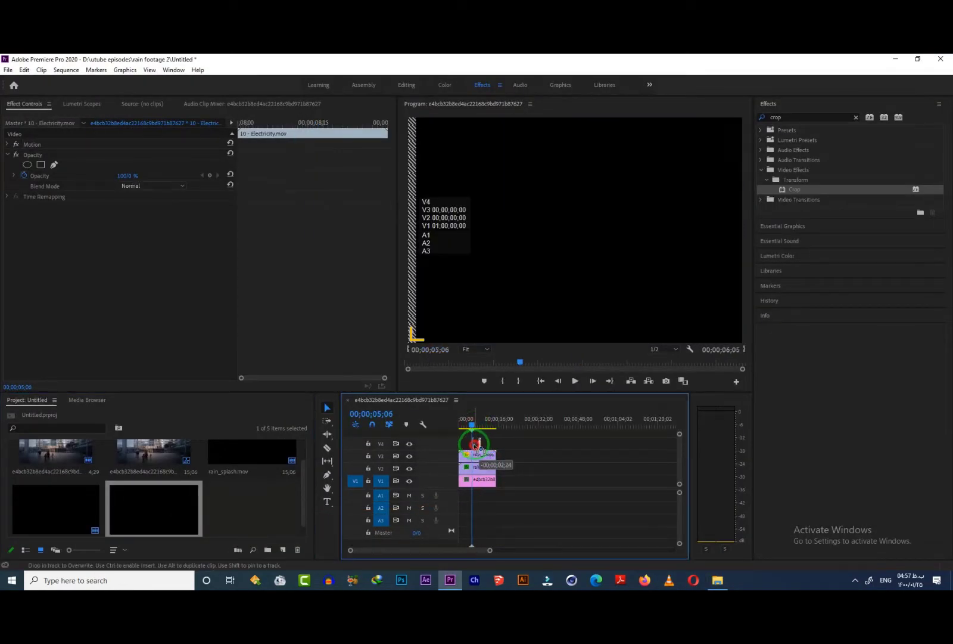
Shrink the lightning overlay and place it in the sky above the building's right side.
{"action": "left_click_drag", "start_coordinate": [497, 550], "coordinate": [392, 551]}
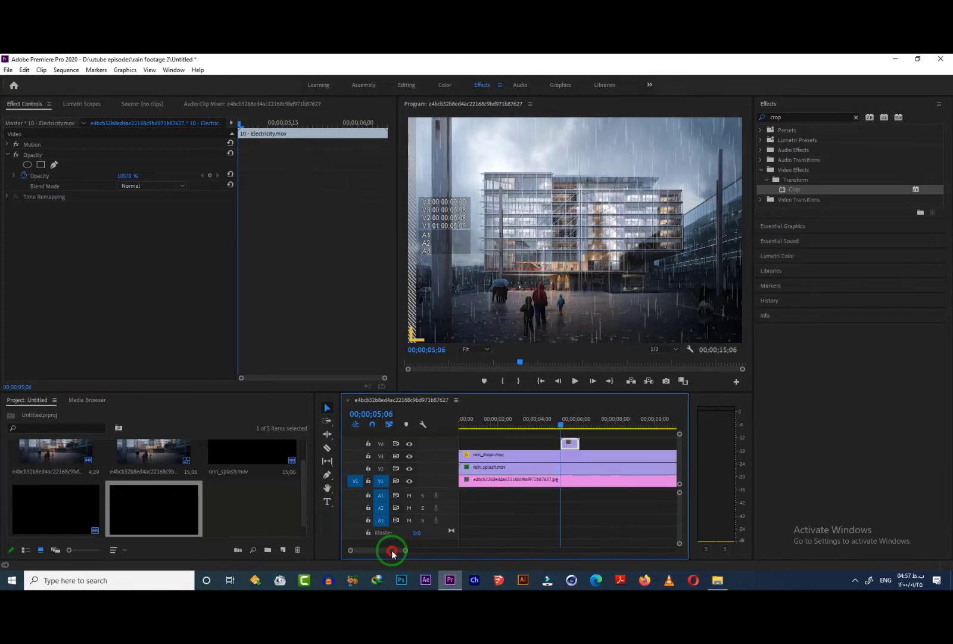
{"action": "left_click", "coordinate": [567, 424]}
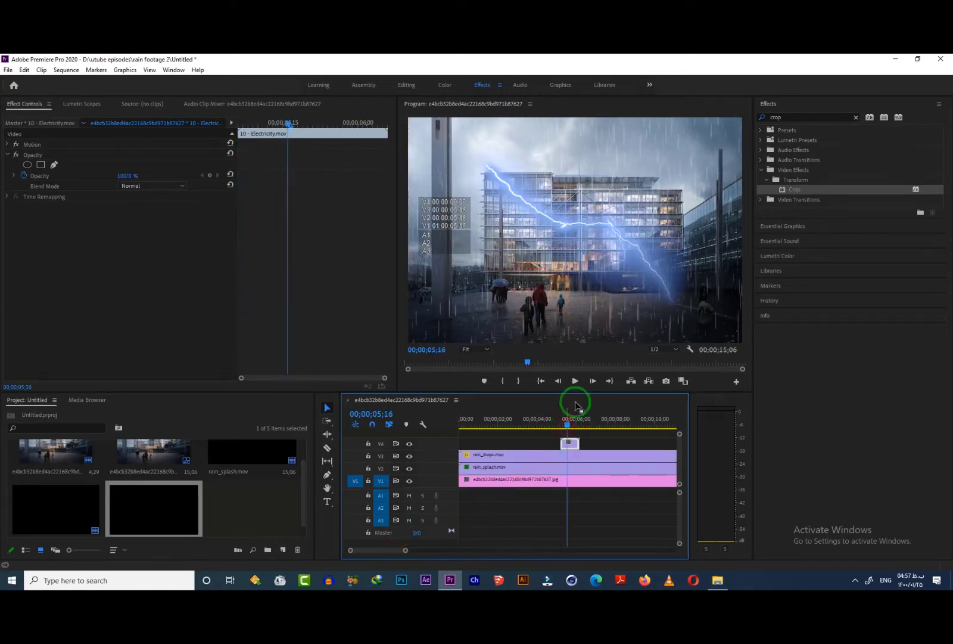
{"action": "left_click", "coordinate": [565, 226]}
{"action": "left_click_drag", "start_coordinate": [592, 236], "coordinate": [735, 206]}
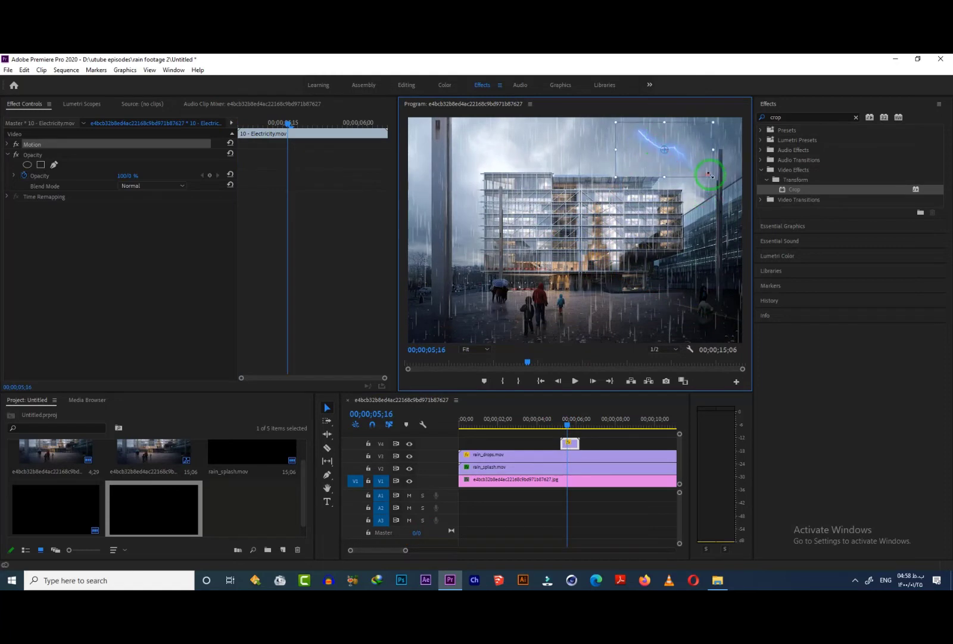
{"action": "left_click_drag", "start_coordinate": [647, 138], "coordinate": [666, 147]}
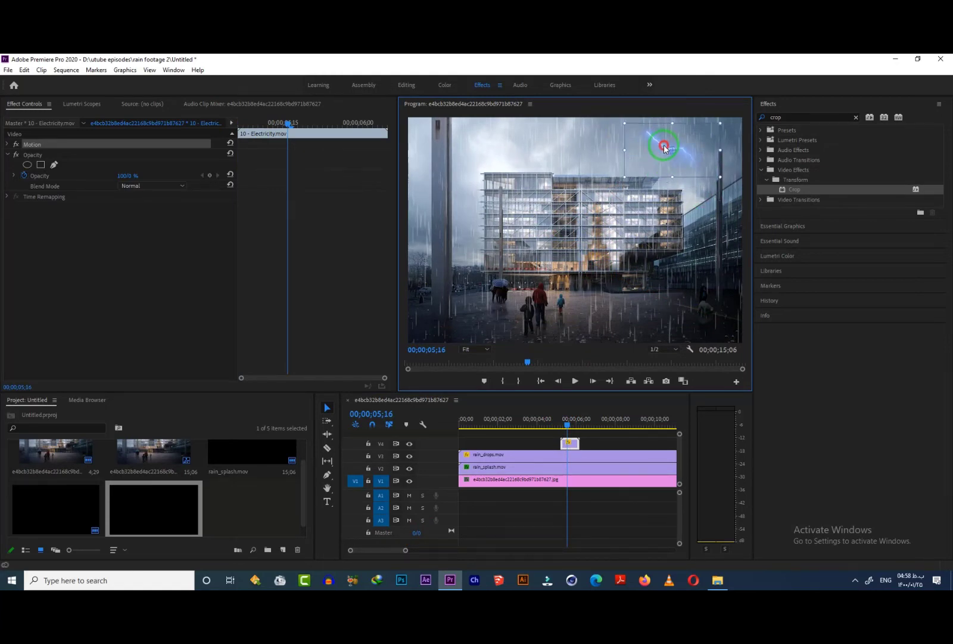
Set the lightning overlay's opacity to 51% and its blend mode to Hard Light.
{"action": "left_click", "coordinate": [569, 426]}
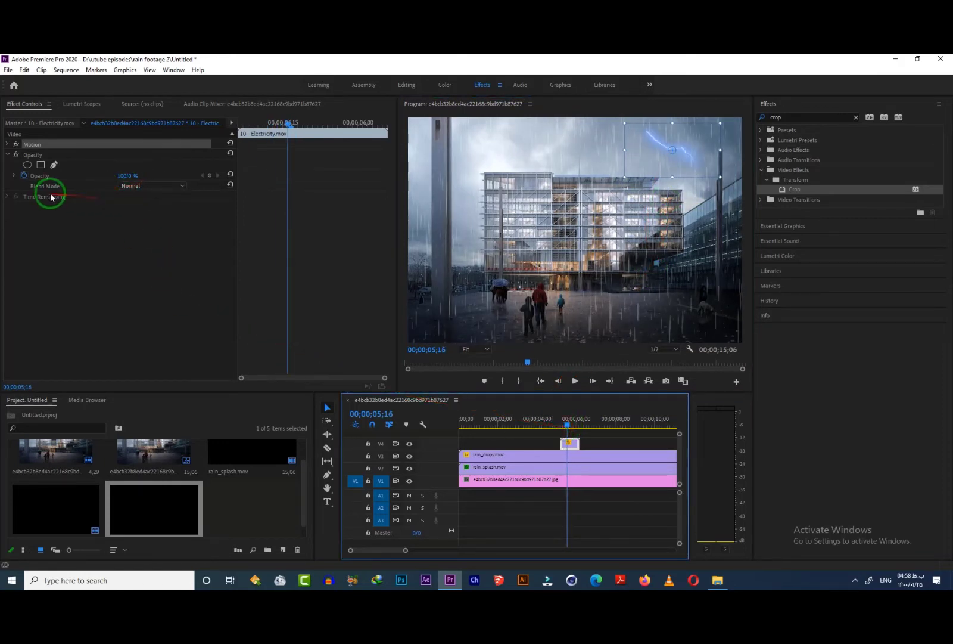
{"action": "left_click", "coordinate": [129, 176]}
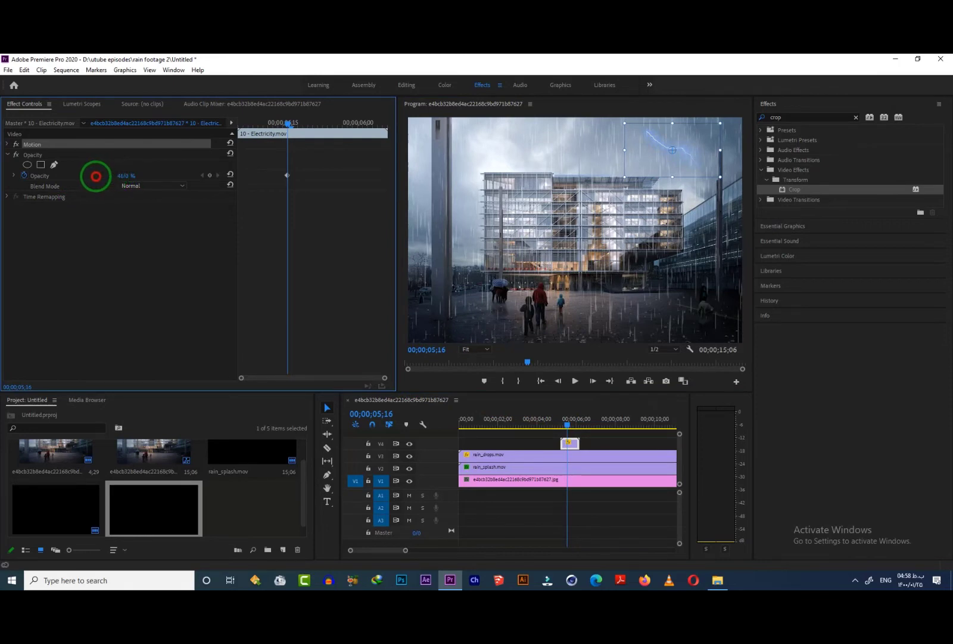
{"action": "left_click", "coordinate": [132, 188]}
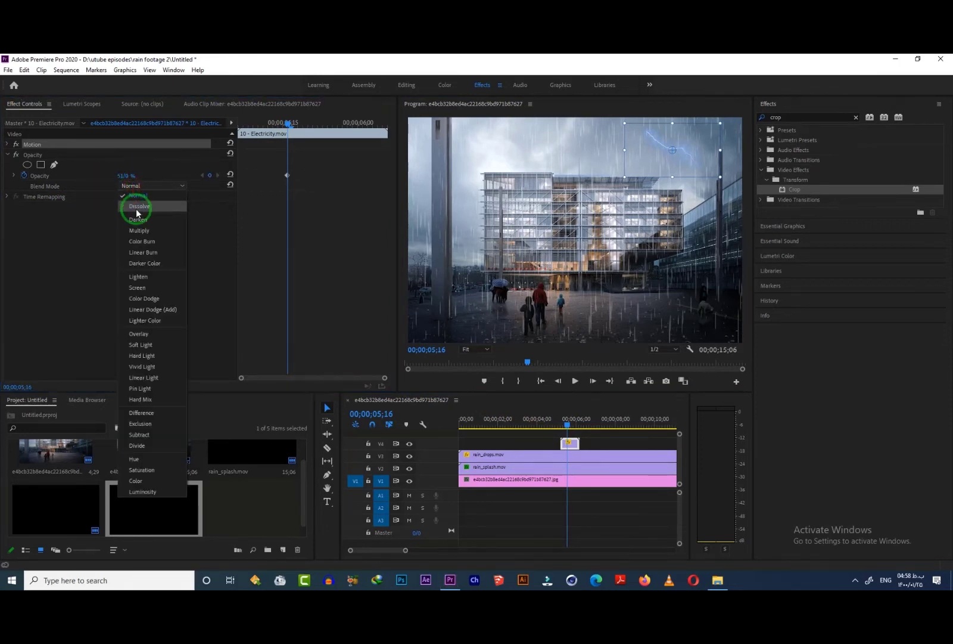
{"action": "left_click", "coordinate": [130, 356]}
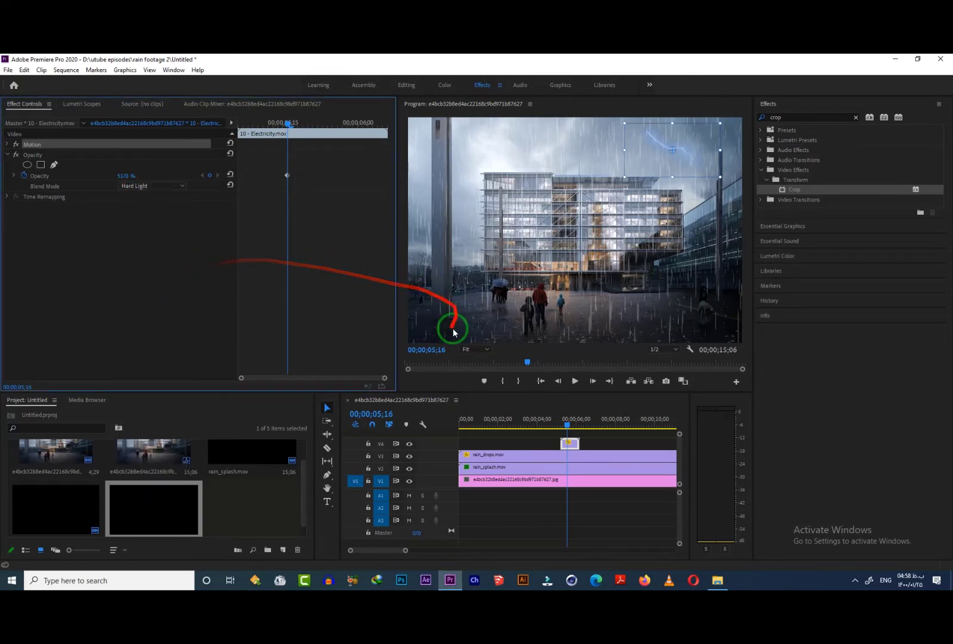
{"action": "mouse_move", "coordinate": [568, 429]}
{"action": "left_mouse_down"}
{"action": "mouse_move", "coordinate": [585, 425]}
{"action": "mouse_move", "coordinate": [575, 428]}
{"action": "left_mouse_up"}
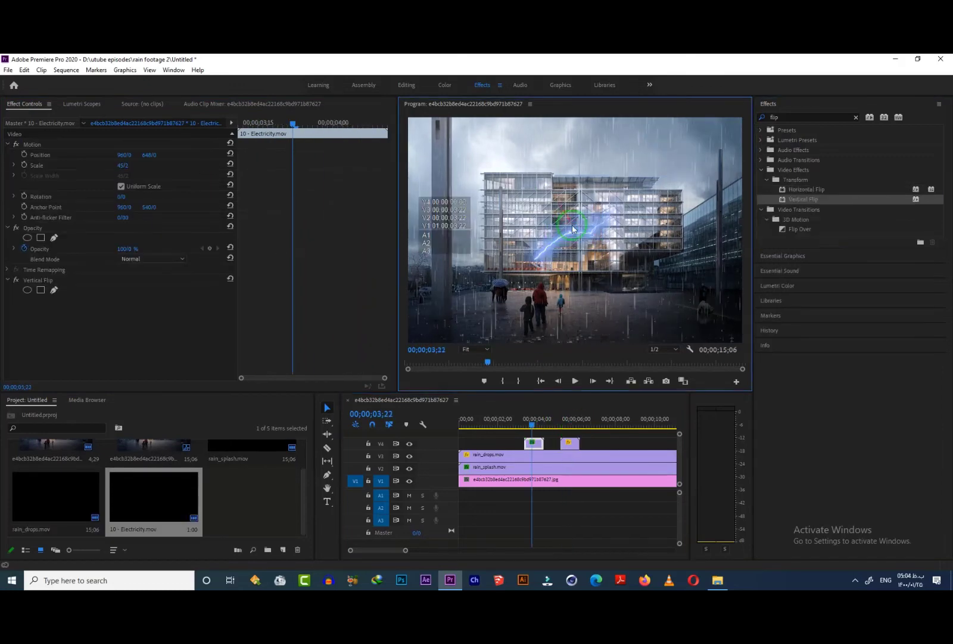
Shrink the vertically flipped lightning overlay to about 22% scale, place it above the building's roof, and blend it with Hard Light at 49% opacity.
{"action": "left_click_drag", "start_coordinate": [573, 227], "coordinate": [544, 169]}
{"action": "mouse_move", "coordinate": [621, 173]}
{"action": "left_mouse_down"}
{"action": "mouse_move", "coordinate": [583, 173]}
{"action": "mouse_move", "coordinate": [632, 174]}
{"action": "left_mouse_up"}
{"action": "left_click_drag", "start_coordinate": [532, 422], "coordinate": [539, 421]}
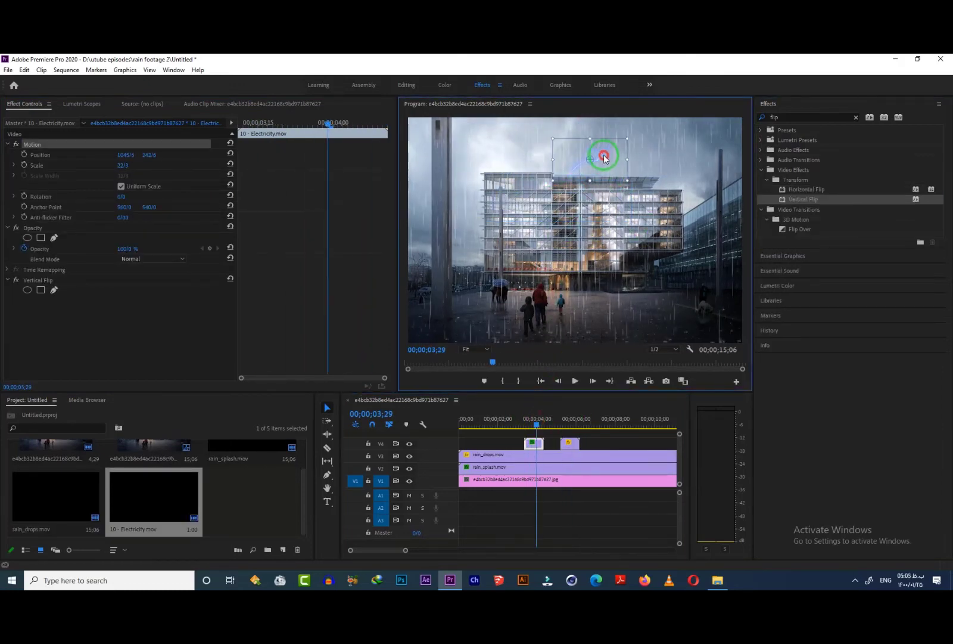
{"action": "left_click", "coordinate": [152, 259]}
{"action": "left_click", "coordinate": [144, 425]}
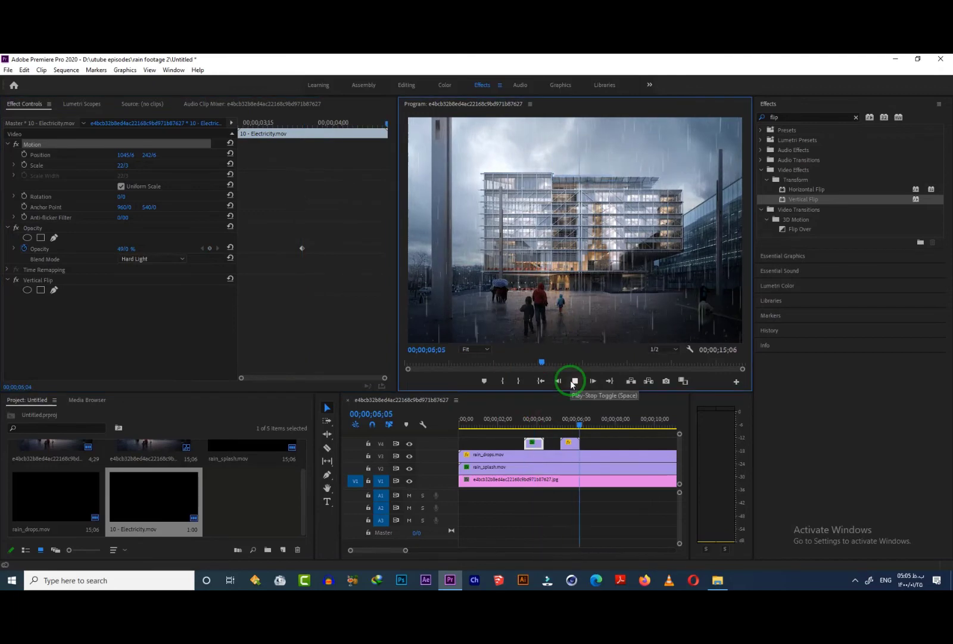
Adjust the size of the lightning overlay in the clip starting at 00;00;05;06 and play back the lightning section.
{"action": "left_click", "coordinate": [571, 441]}
{"action": "left_click", "coordinate": [628, 120]}
{"action": "left_click_drag", "start_coordinate": [570, 425], "coordinate": [546, 424]}
{"action": "left_click", "coordinate": [575, 380]}
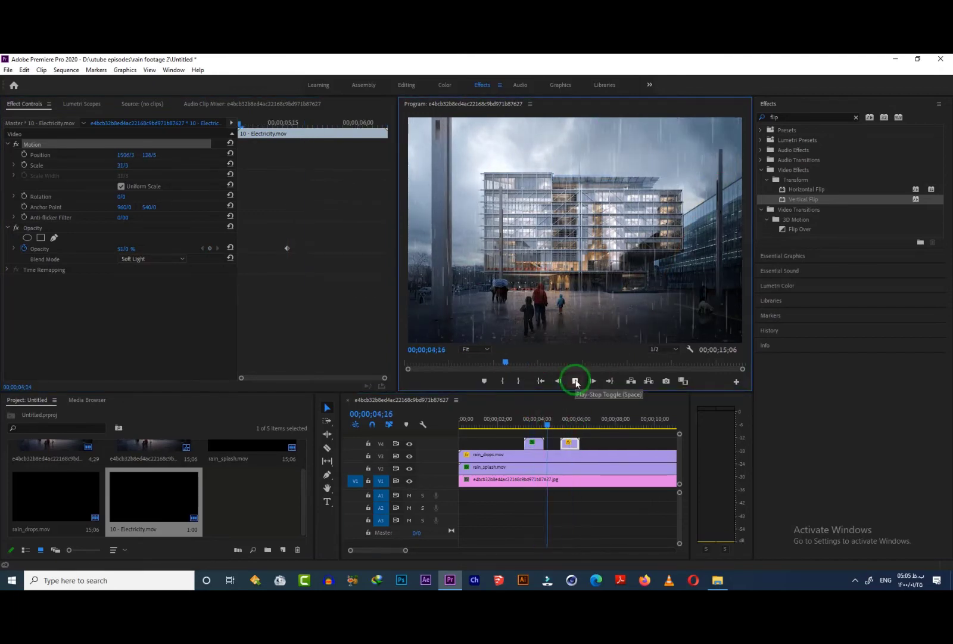
{"action": "left_click", "coordinate": [575, 381]}
Place another 10 - Electricity clip from the folder on track V4, directly after the lightning clip that starts at 00;00;05;06.
{"action": "left_click", "coordinate": [719, 580]}
{"action": "left_click_drag", "start_coordinate": [617, 184], "coordinate": [586, 426]}
{"action": "left_click", "coordinate": [580, 425]}
Shrink the new lightning overlay to 27% scale, rotate it about 14°, and place it in the sky beside the building's right end.
{"action": "left_click", "coordinate": [617, 236]}
{"action": "double_click", "coordinate": [617, 233]}
{"action": "left_click_drag", "start_coordinate": [741, 324], "coordinate": [646, 270]}
{"action": "left_click_drag", "start_coordinate": [605, 231], "coordinate": [685, 193]}
{"action": "left_click_drag", "start_coordinate": [727, 231], "coordinate": [701, 217]}
{"action": "left_click_drag", "start_coordinate": [671, 195], "coordinate": [697, 189]}
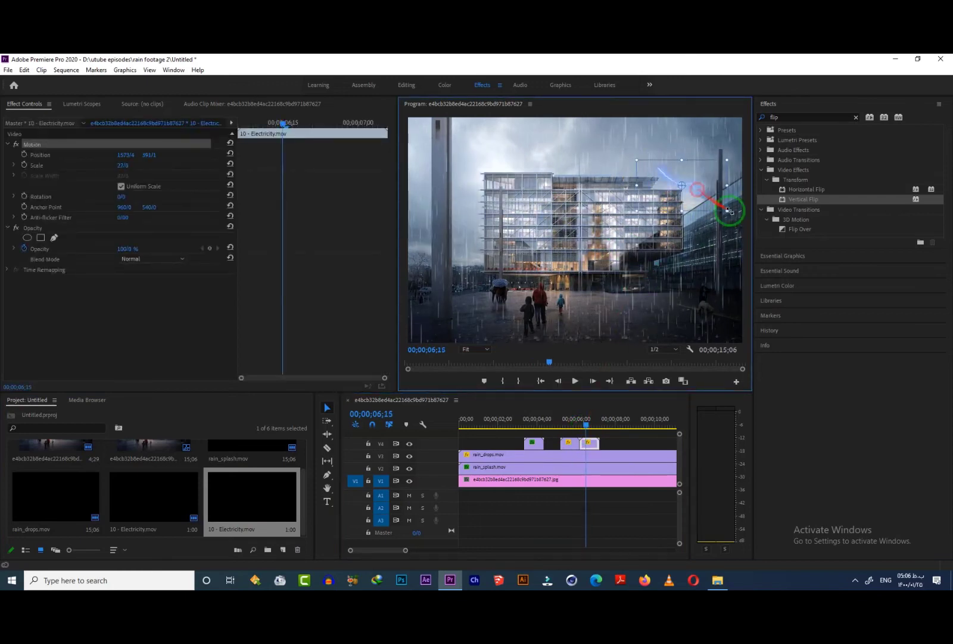
{"action": "left_click_drag", "start_coordinate": [585, 424], "coordinate": [588, 424]}
{"action": "left_click_drag", "start_coordinate": [703, 192], "coordinate": [700, 180]}
Set the newest lightning overlay's blend mode to Hard Light and its opacity to about 43%, and scrub through it.
{"action": "left_click", "coordinate": [152, 259]}
{"action": "left_click", "coordinate": [156, 411]}
{"action": "left_click_drag", "start_coordinate": [126, 249], "coordinate": [92, 249]}
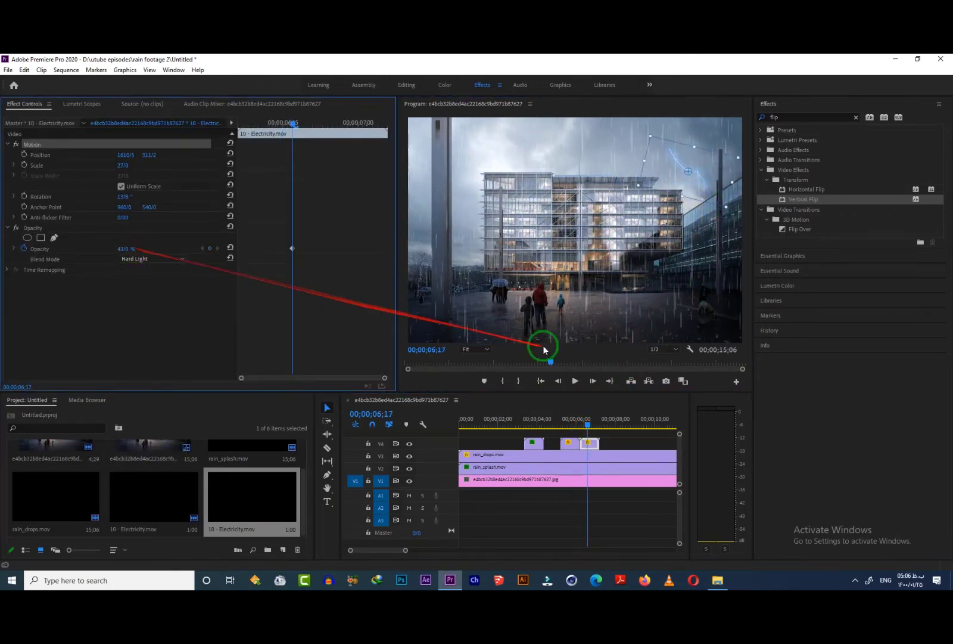
{"action": "mouse_move", "coordinate": [594, 425]}
{"action": "left_mouse_down"}
{"action": "mouse_move", "coordinate": [529, 427]}
{"action": "mouse_move", "coordinate": [594, 427]}
{"action": "left_mouse_up"}
Place the tspt_playground_ambience_loop_059 sound from the folder at the start of audio track A1.
{"action": "key", "text": "alt+Tab"}
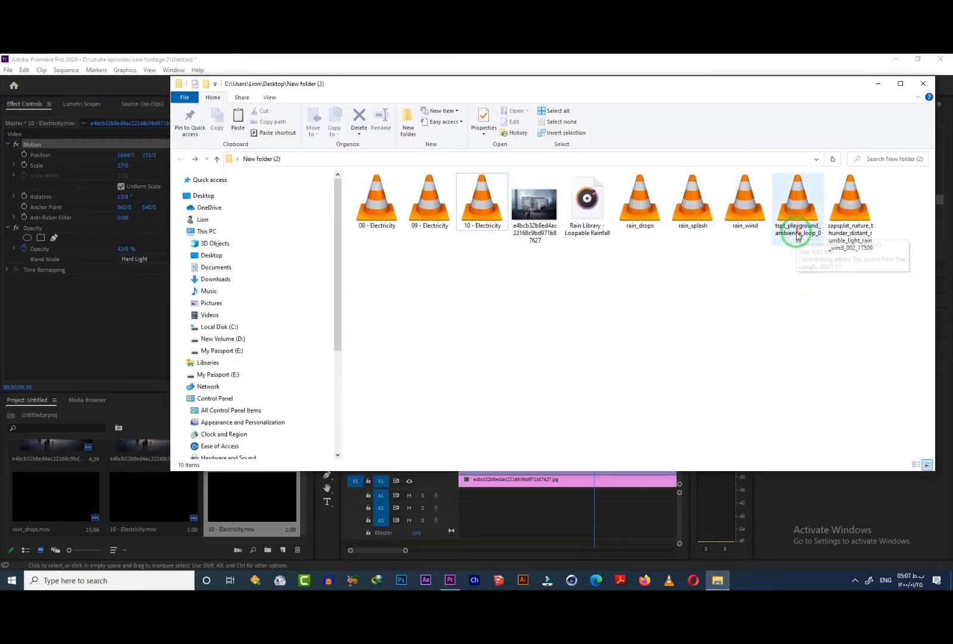
{"action": "left_click_drag", "start_coordinate": [799, 226], "coordinate": [474, 495]}
{"action": "left_click", "coordinate": [520, 528]}
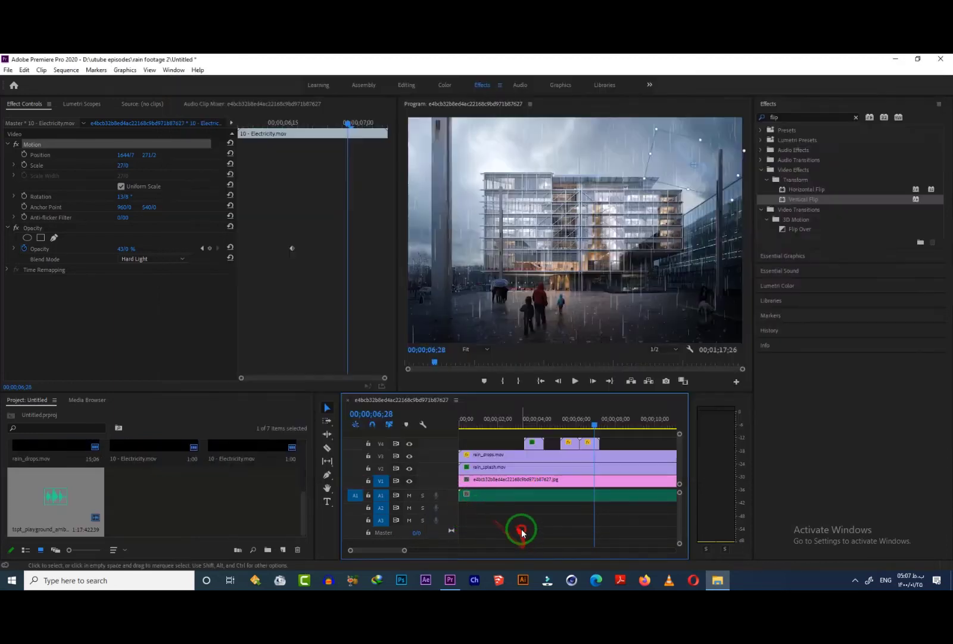
Play the sequence with sound, and trim the playground ambience clip to end with the video clips at 00;00;15;06.
{"action": "left_click_drag", "start_coordinate": [594, 428], "coordinate": [554, 429]}
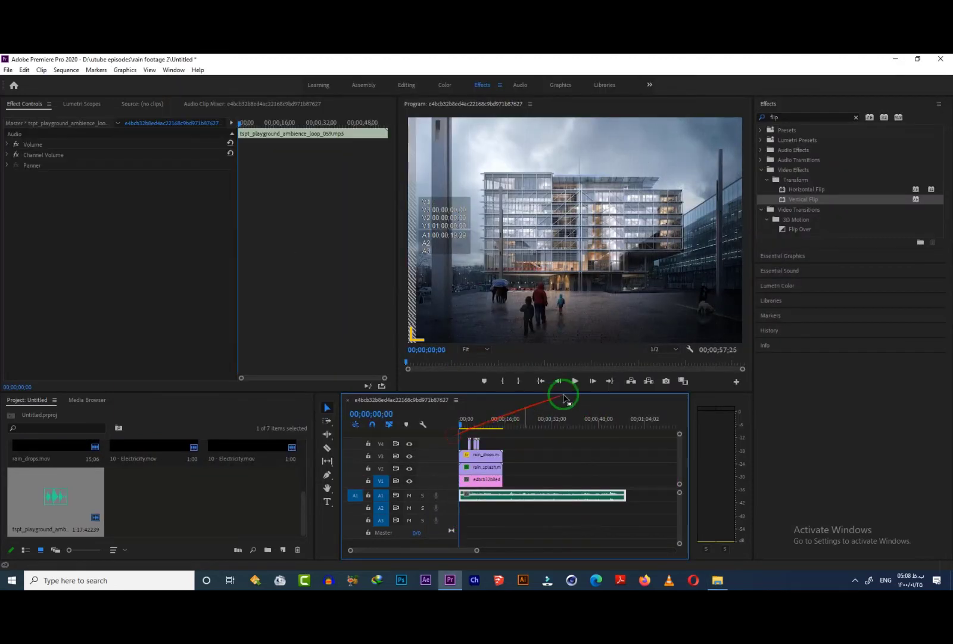
{"action": "left_click", "coordinate": [574, 383]}
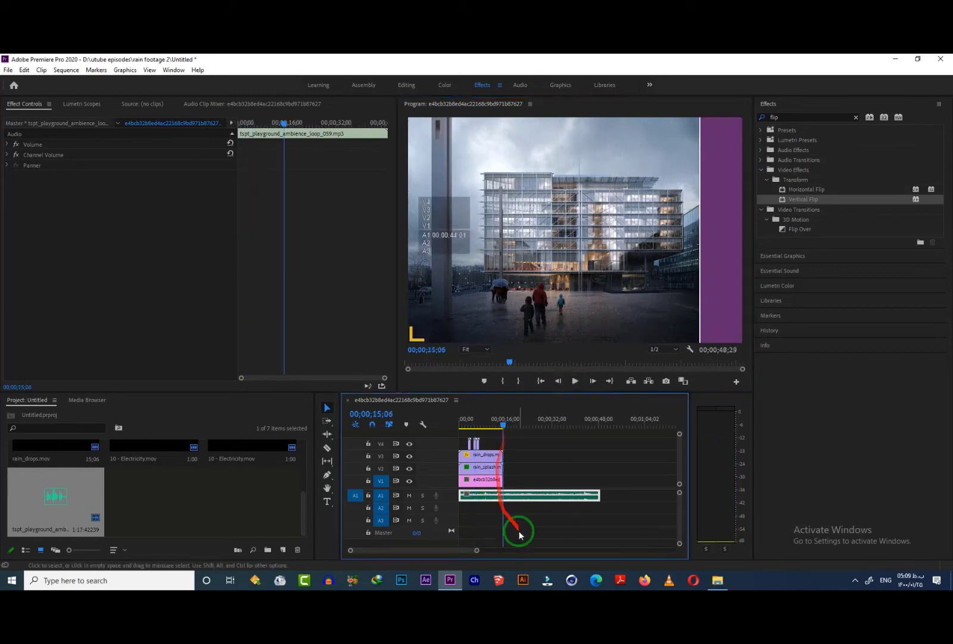
{"action": "left_click_drag", "start_coordinate": [502, 424], "coordinate": [493, 424]}
{"action": "left_click_drag", "start_coordinate": [603, 495], "coordinate": [502, 496]}
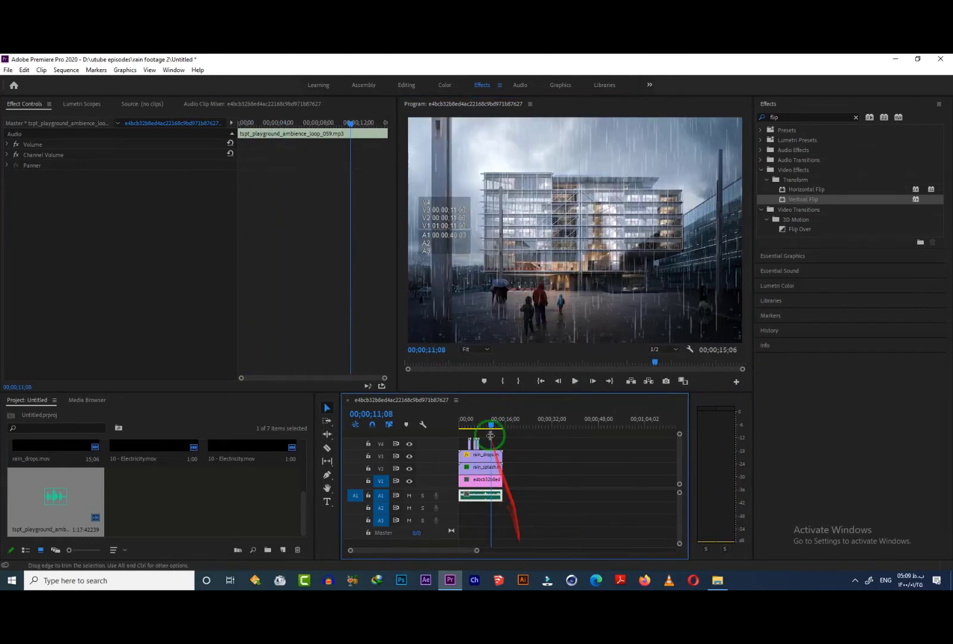
Place the zapsplat nature thunder sound from the folder at the start of audio track A2 and play the result.
{"action": "left_click", "coordinate": [718, 580]}
{"action": "left_click_drag", "start_coordinate": [850, 203], "coordinate": [487, 516]}
{"action": "left_click", "coordinate": [575, 382]}
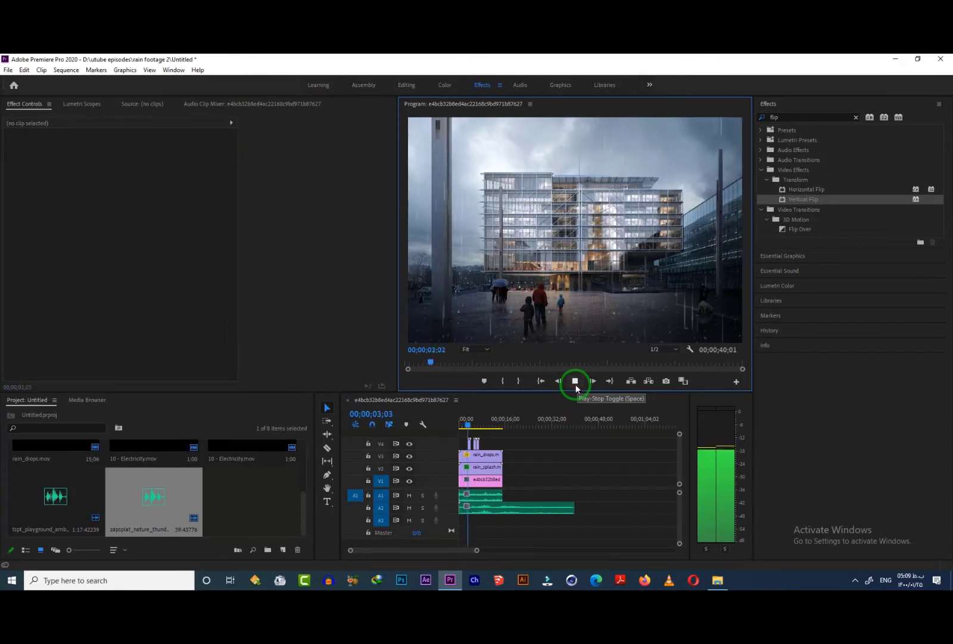
Open the media export settings for the finished rain sequence.
{"action": "left_click", "coordinate": [9, 70]}
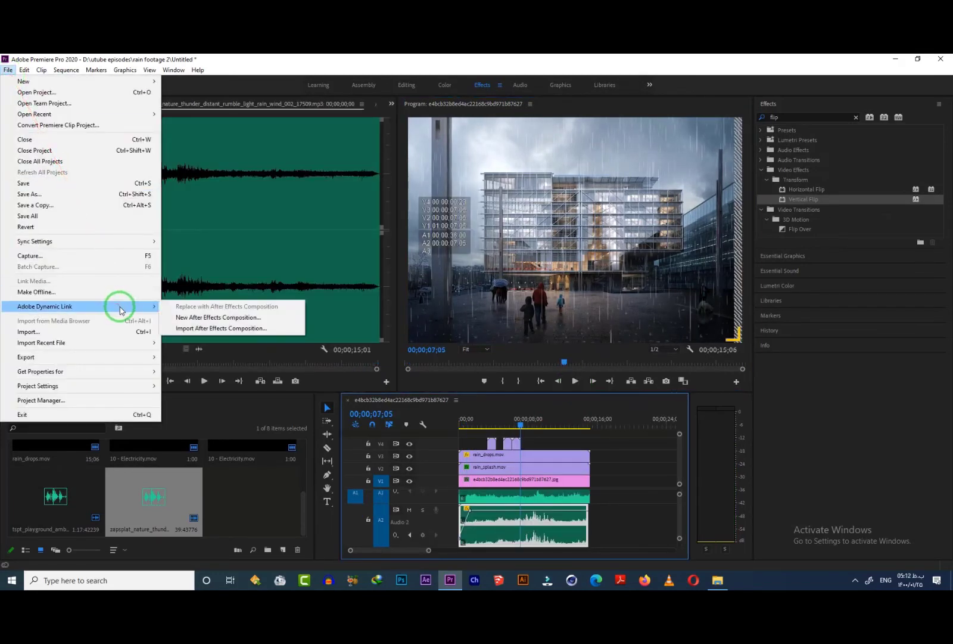
{"action": "mouse_move", "coordinate": [106, 358]}
{"action": "left_click", "coordinate": [234, 357]}
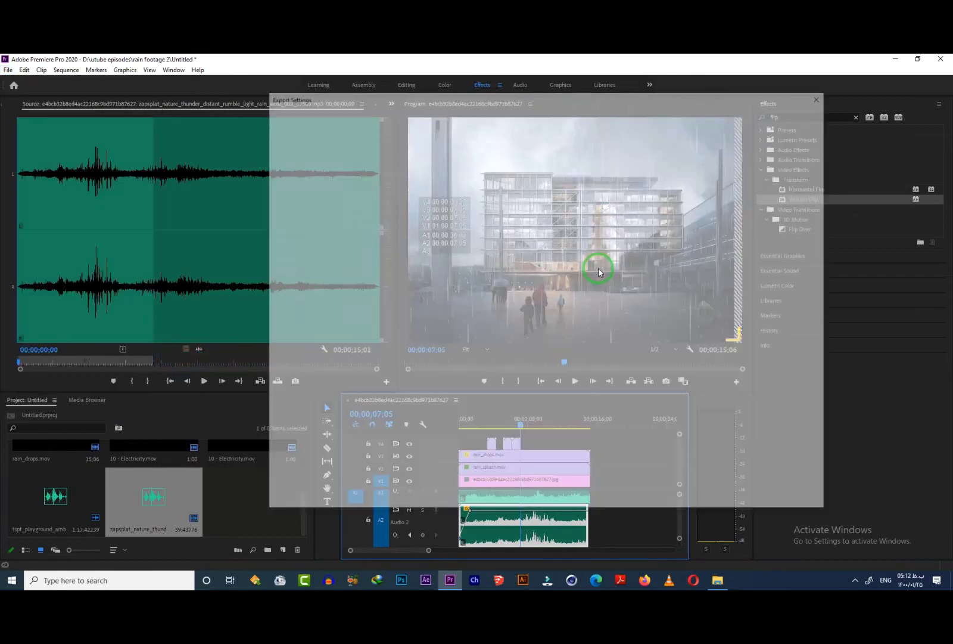